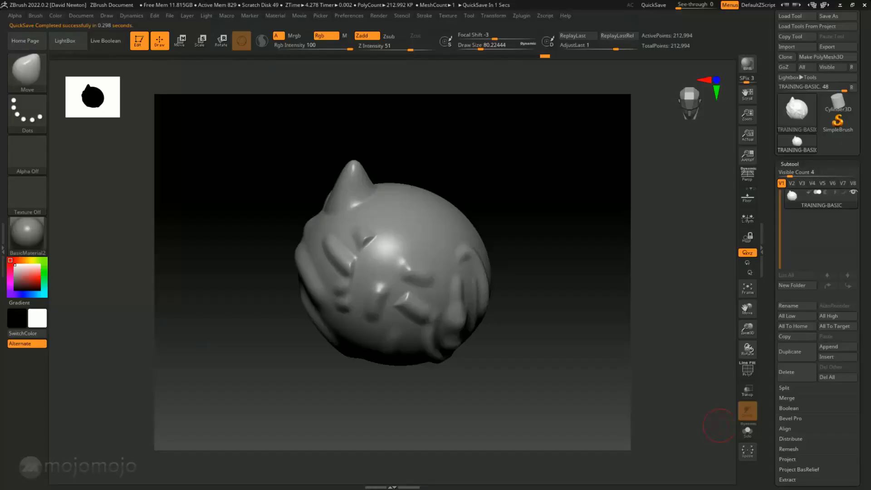
- Turn on Polyframe and rotate the head to confirm it is one purple polygroup
mouse_move(538, 239)
left_mouse_down()
mouse_move(548, 247)
mouse_move(564, 391)
left_mouse_up()
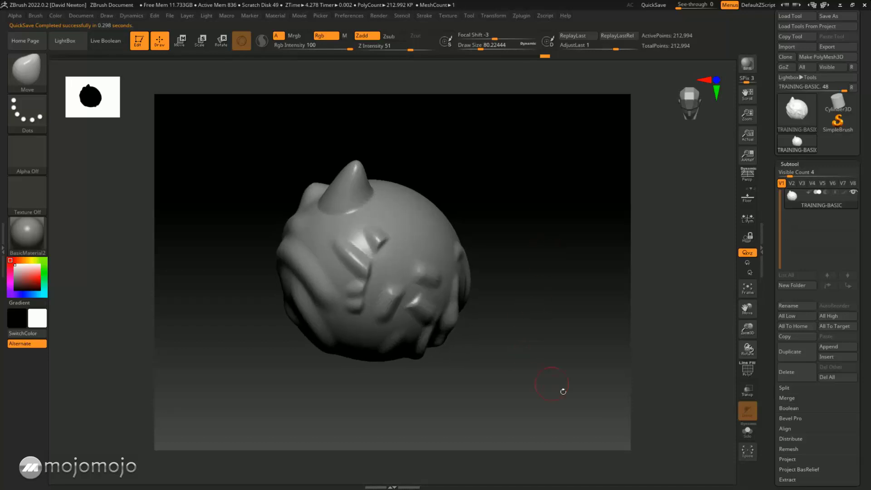
mouse_move(526, 285)
left_mouse_down()
mouse_move(553, 290)
mouse_move(537, 253)
mouse_move(513, 261)
mouse_move(531, 247)
mouse_move(542, 264)
mouse_move(542, 241)
mouse_move(528, 260)
mouse_move(560, 259)
mouse_move(539, 269)
left_mouse_up()
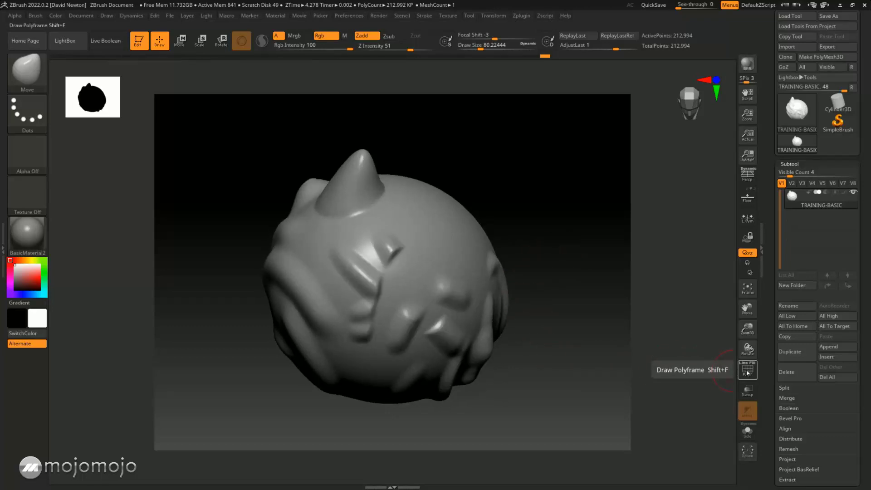
left_click(748, 371)
mouse_move(575, 260)
left_mouse_down()
mouse_move(530, 295)
mouse_move(590, 267)
mouse_move(560, 266)
mouse_move(530, 287)
mouse_move(558, 280)
mouse_move(518, 273)
mouse_move(533, 331)
mouse_move(494, 302)
left_mouse_up()
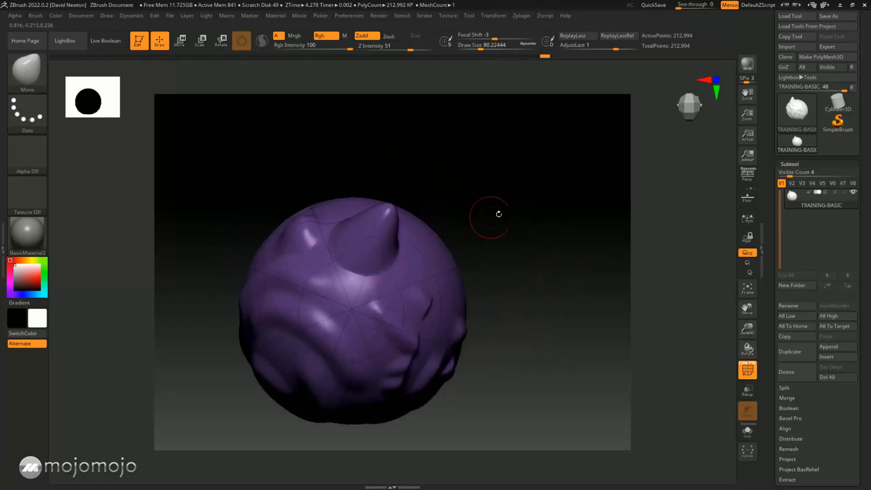
left_click_drag(499, 214, 518, 254)
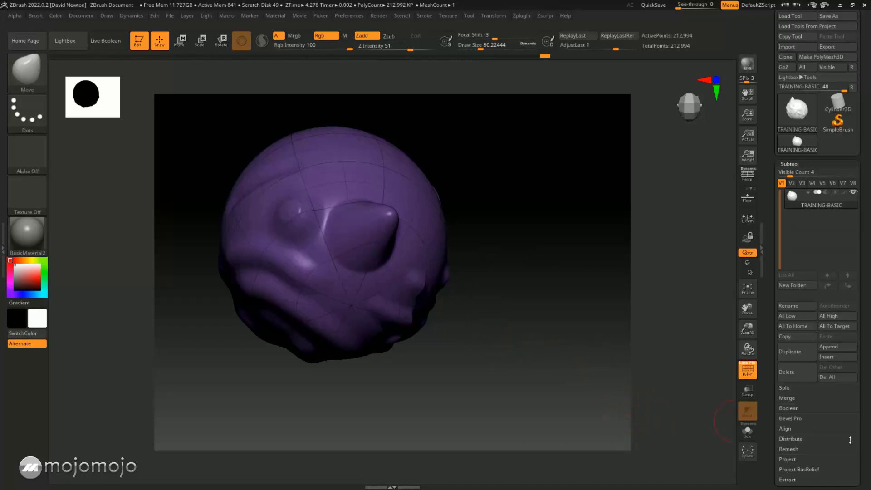
- Open the Polygroups subpalette in the Tool palette
scroll(864, 438, "down", 6)
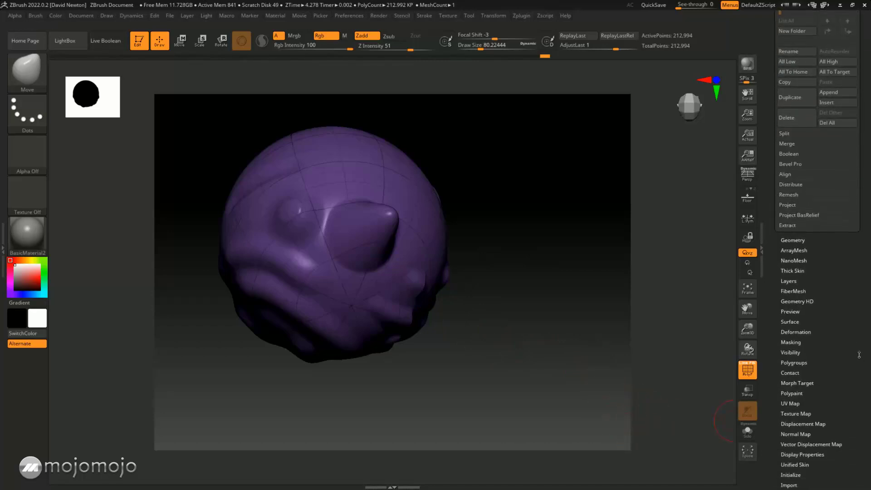
scroll(860, 352, "down", 3)
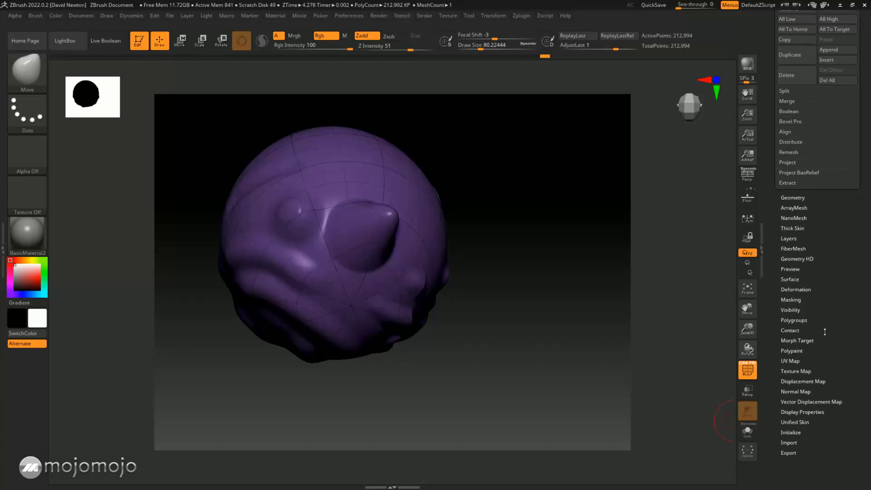
left_click(803, 320)
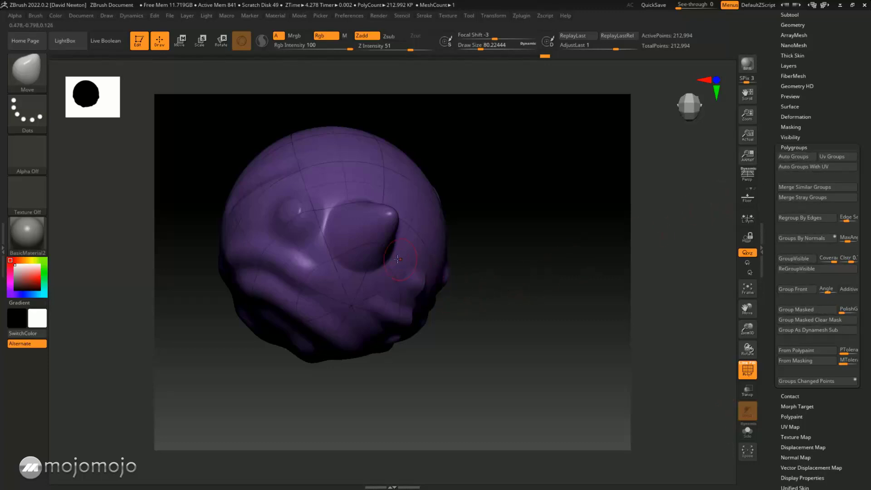
- Turn Polyframe off, set Draw Size to about 120, and mask the horn
left_click(748, 373)
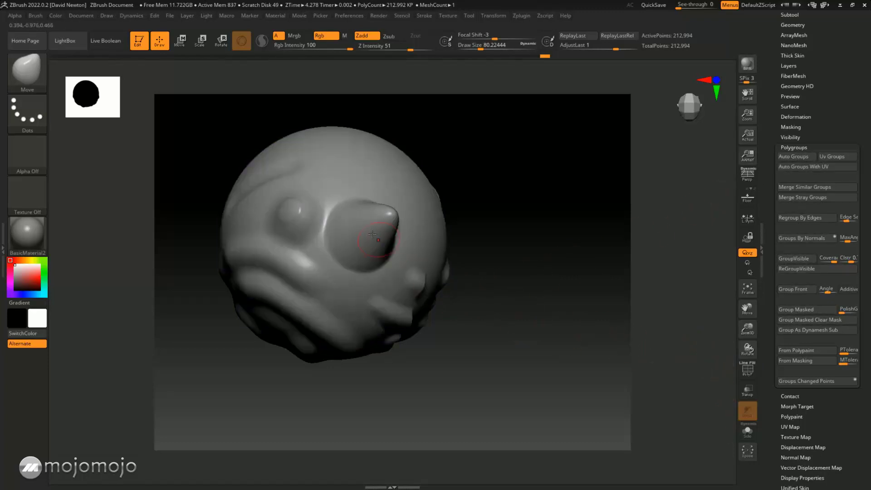
key("space")
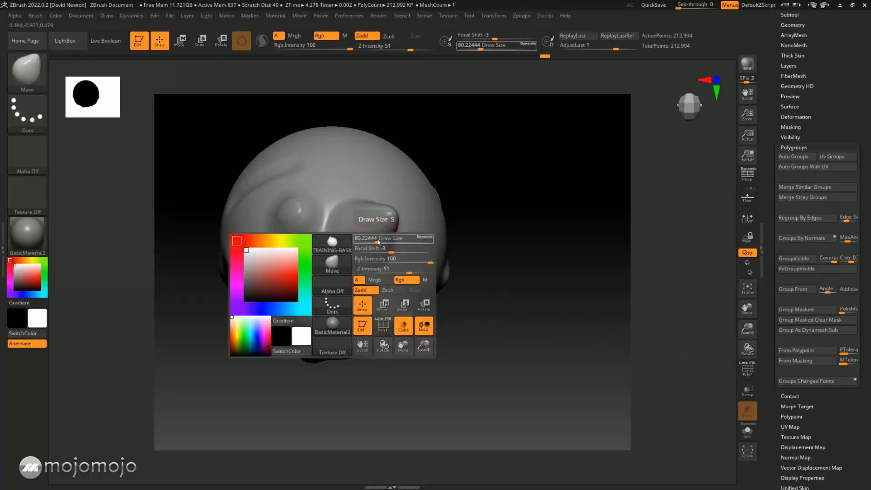
mouse_move(374, 238)
left_mouse_down()
mouse_move(343, 231)
mouse_move(345, 219)
mouse_move(370, 212)
mouse_move(372, 239)
left_mouse_up()
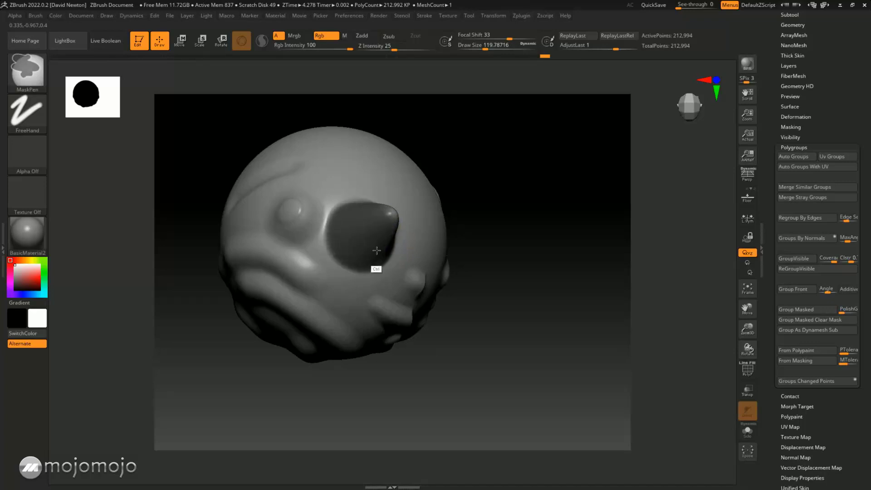
left_click_drag(492, 224, 495, 225, "ctrl")
- Check the horn mask from several angles, with Polyframe back on
mouse_move(494, 225)
left_mouse_down()
mouse_move(514, 257)
mouse_move(508, 272)
mouse_move(368, 223)
left_mouse_up()
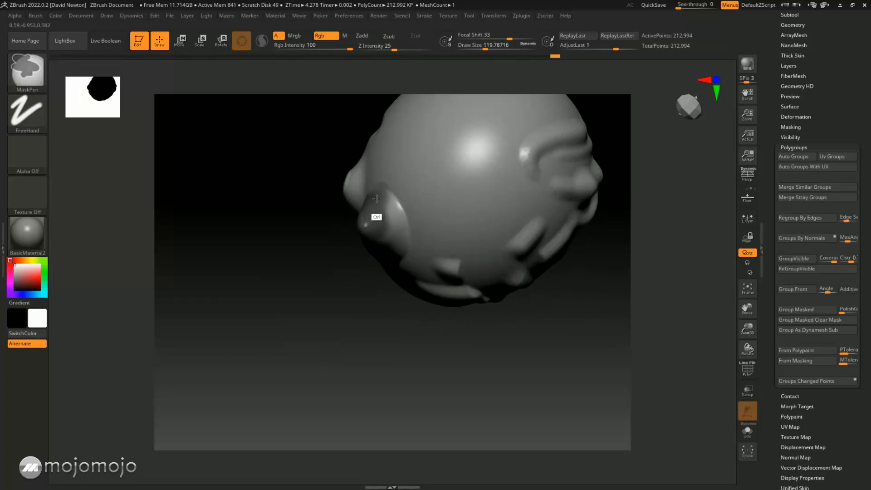
mouse_move(369, 292)
left_mouse_down()
mouse_move(389, 353)
mouse_move(405, 346)
mouse_move(332, 266)
left_mouse_up()
left_click_drag(434, 240, 417, 278)
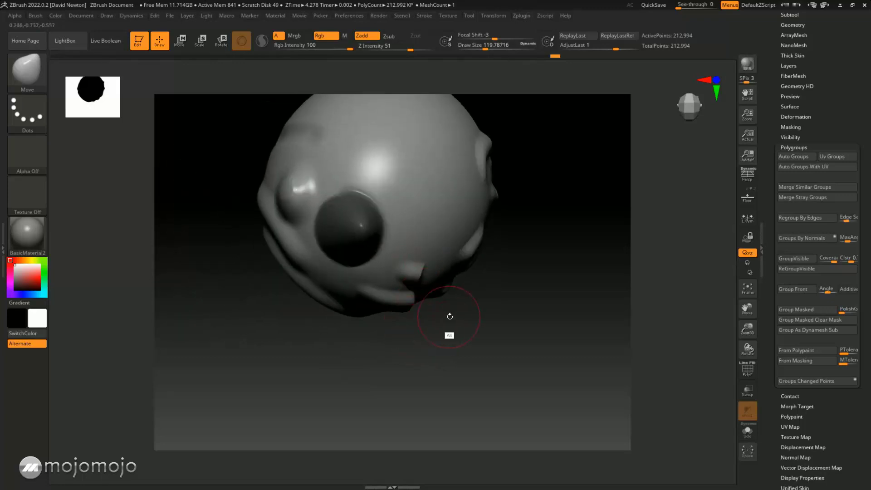
left_click_drag(450, 316, 522, 339)
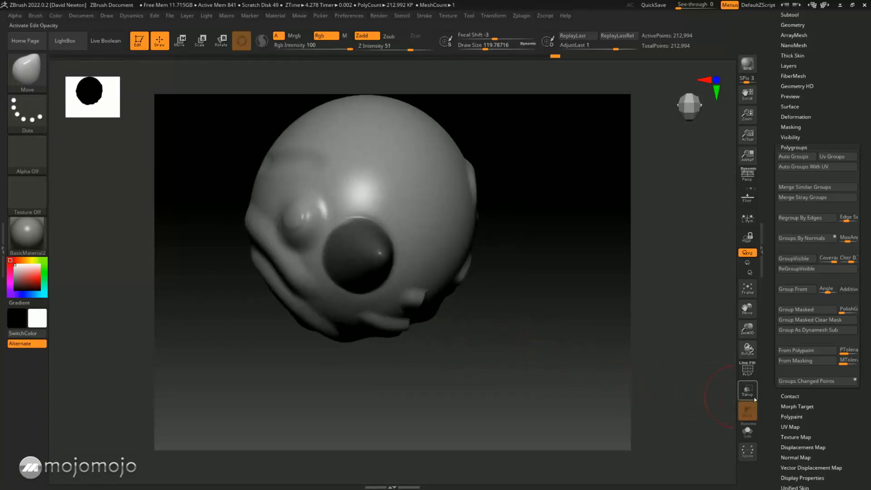
left_click(748, 370)
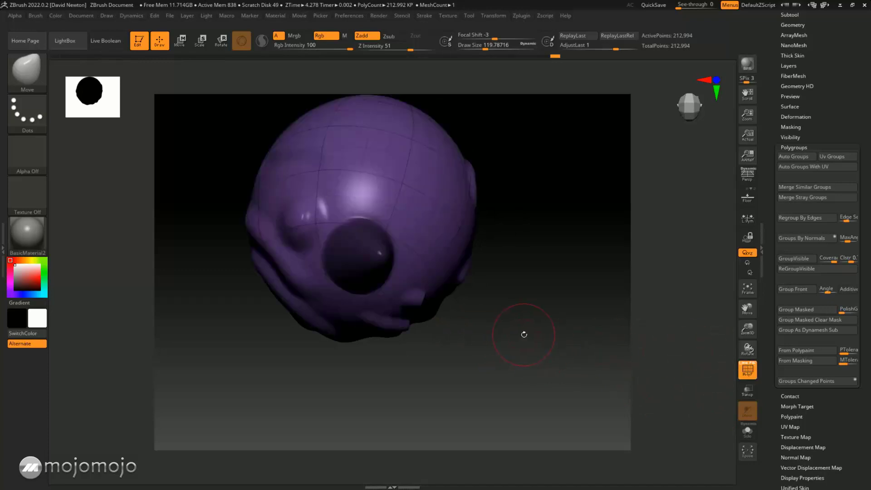
left_click_drag(524, 335, 529, 335)
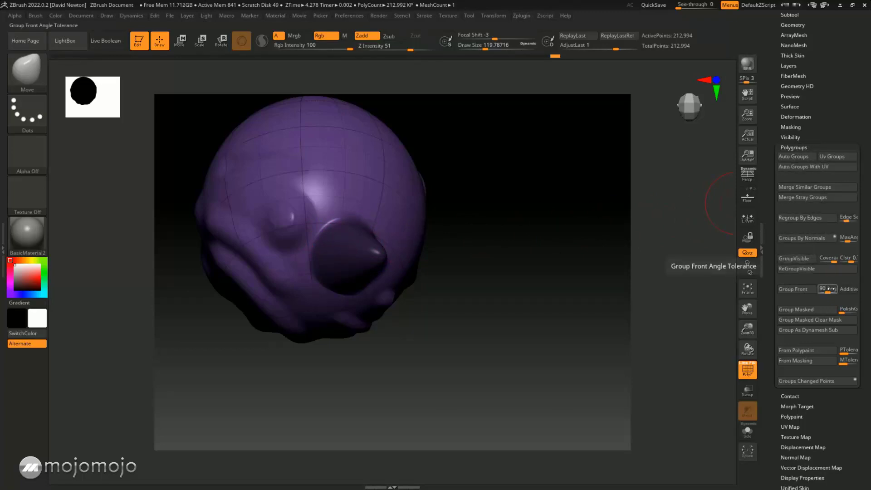
- Group the masked horn into a new brown polygroup with Group Masked, then clear the mask
left_click(800, 310)
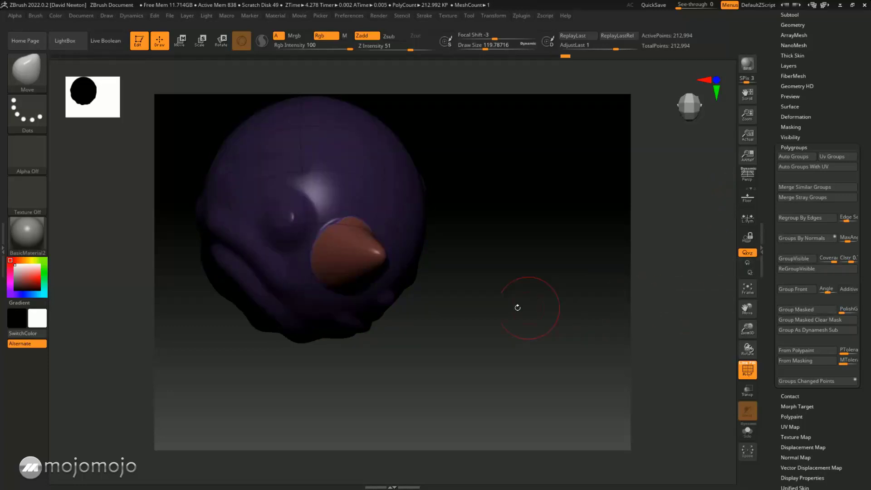
left_click(746, 371)
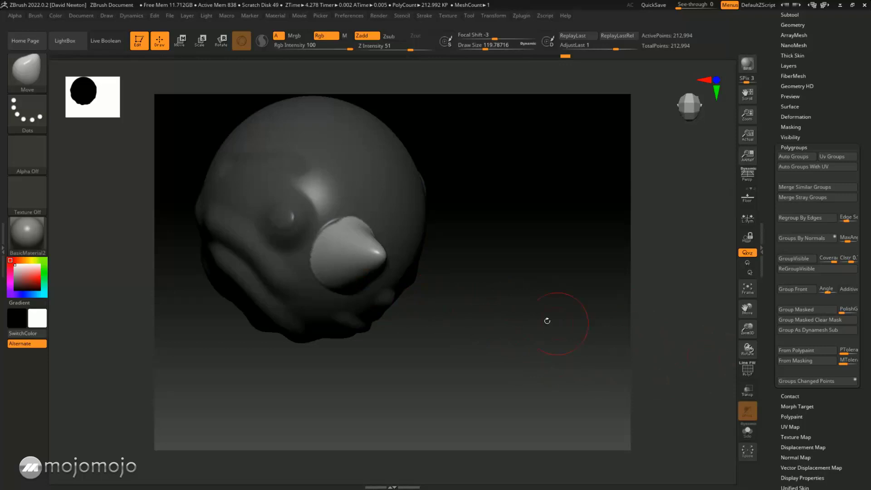
mouse_move(490, 294)
left_mouse_down()
mouse_move(502, 294)
mouse_move(552, 361)
left_mouse_up()
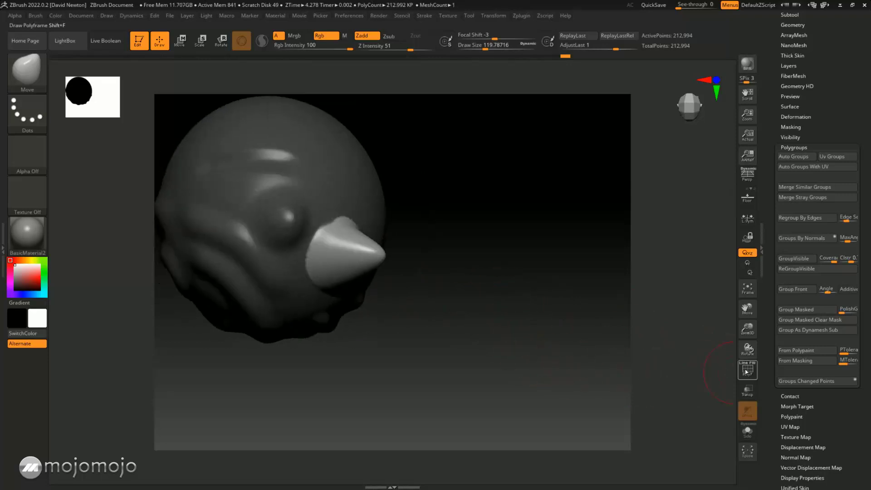
left_click(747, 371)
mouse_move(535, 298)
left_mouse_down()
mouse_move(502, 299)
mouse_move(523, 294)
left_mouse_up()
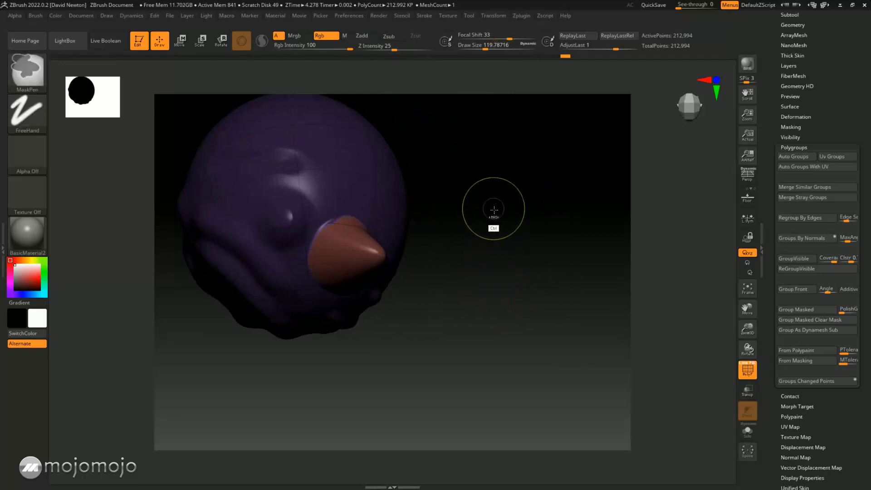
left_click_drag(496, 213, 521, 252, "ctrl")
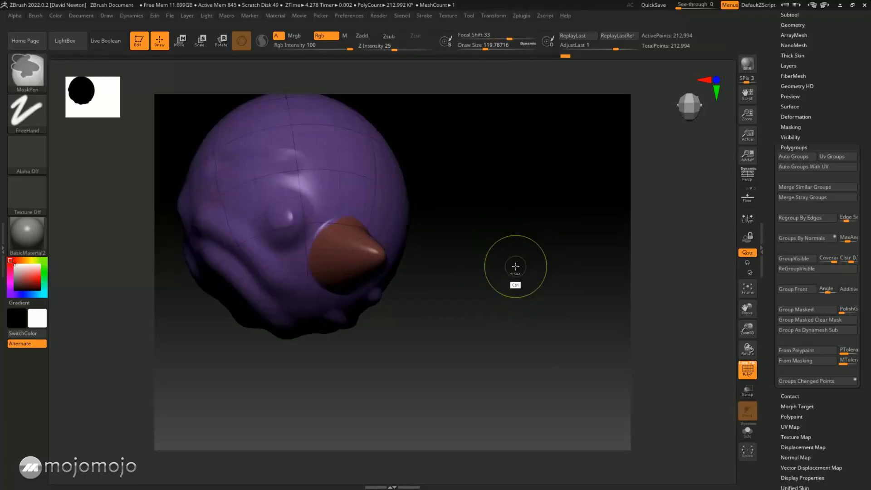
left_click_drag(496, 286, 532, 306)
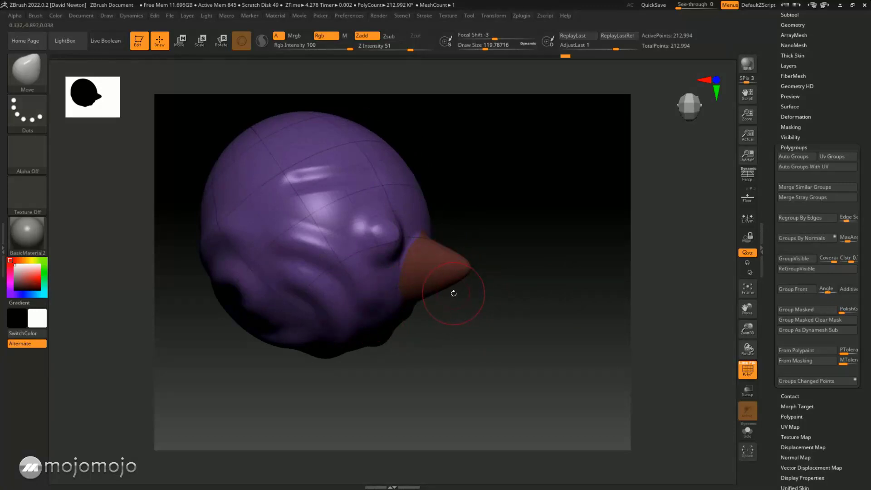
- Isolate the horn polygroup, inspect it from all sides, then show the whole head
key("ctrl")
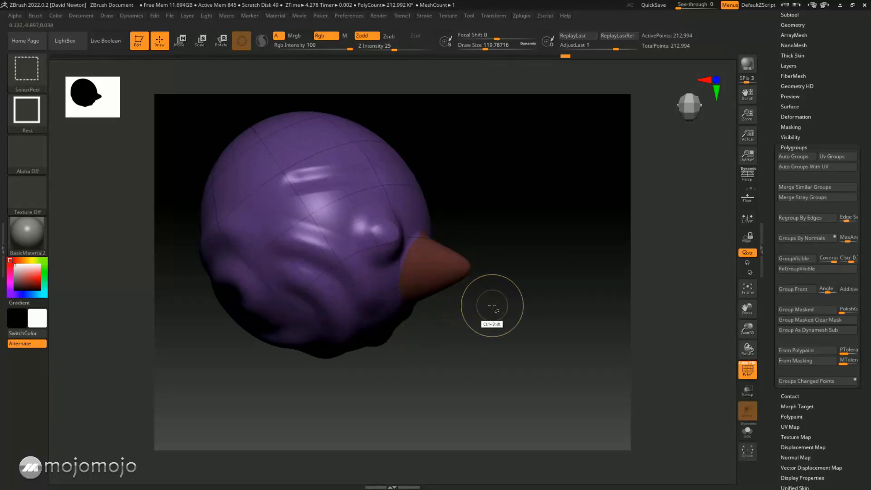
left_click(446, 255, "ctrl+shift")
mouse_move(443, 333)
left_mouse_down()
mouse_move(505, 307)
mouse_move(470, 315)
mouse_move(506, 297)
mouse_move(480, 286)
left_mouse_up()
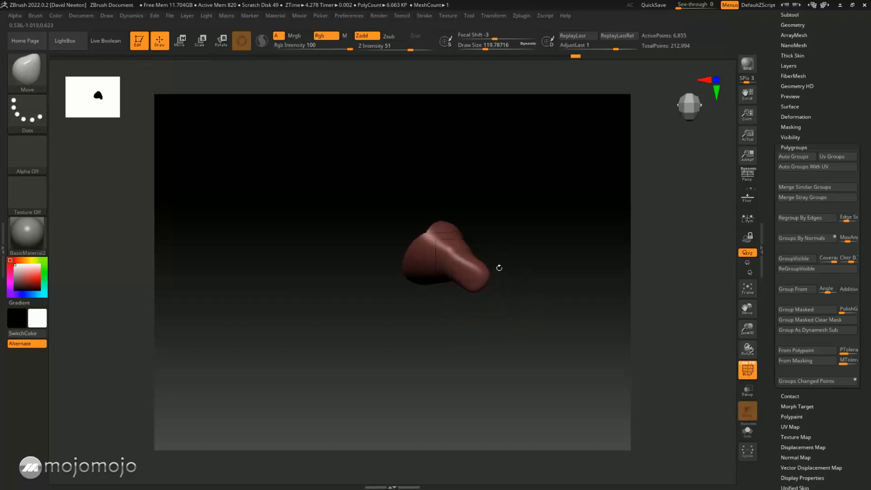
left_click_drag(539, 293, 547, 267)
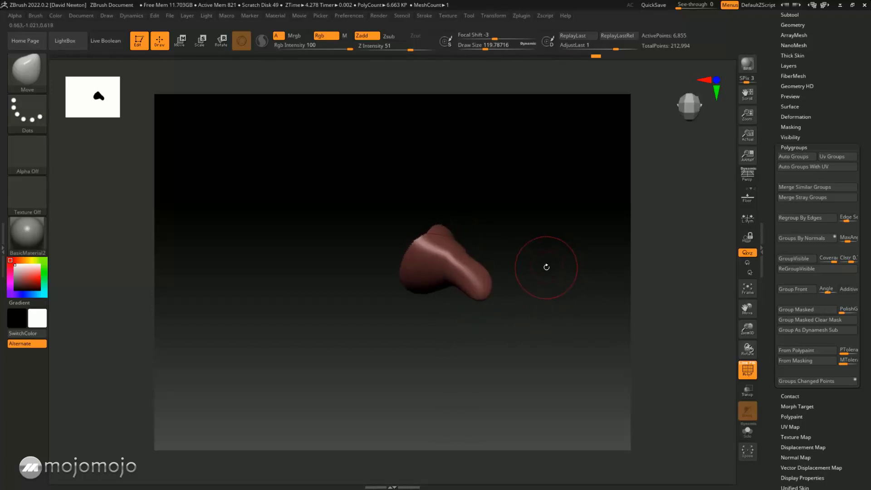
left_click(580, 191, "ctrl+shift")
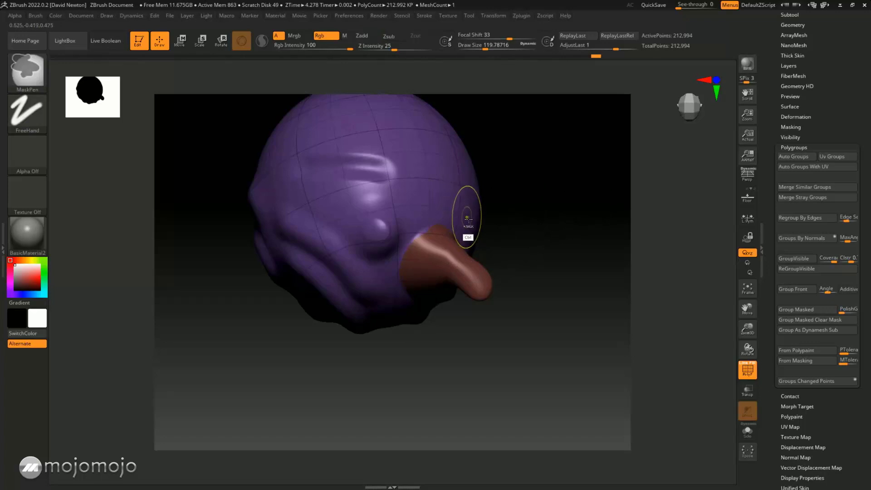
- Hide the horn and view the head from where the horn was
left_click(409, 180, "ctrl+shift")
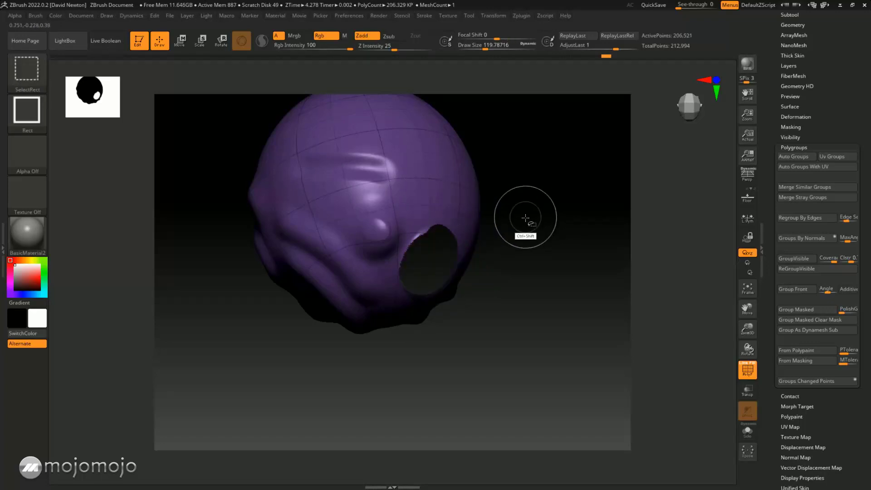
mouse_move(541, 214)
left_mouse_down()
mouse_move(427, 199)
mouse_move(461, 181)
left_mouse_up()
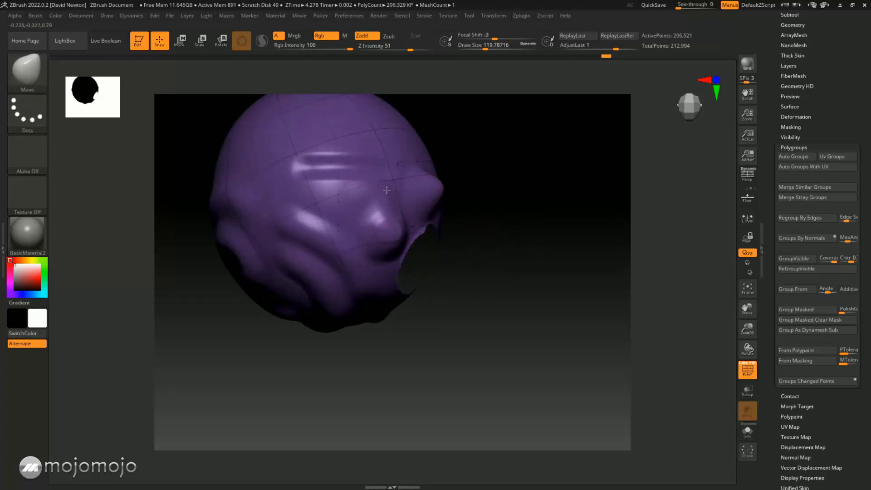
left_click_drag(510, 224, 418, 249)
mouse_move(517, 216)
left_mouse_down()
mouse_move(506, 220)
mouse_move(519, 221)
left_mouse_up()
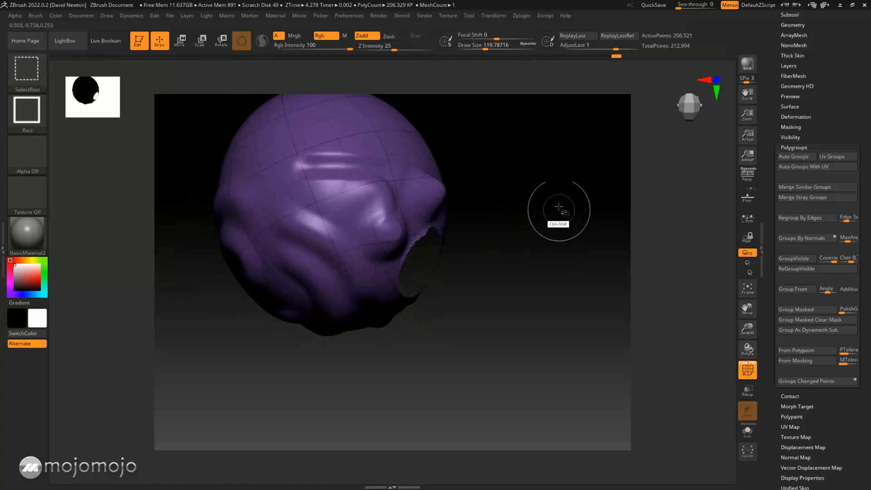
- Invert visibility back and forth, ending with only the horn shown
left_click(575, 184, "ctrl+shift")
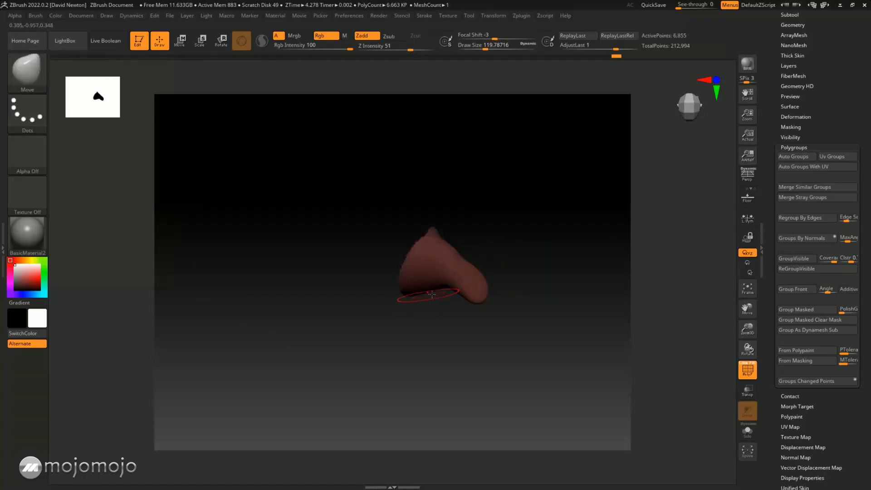
left_click(543, 213, "ctrl+shift")
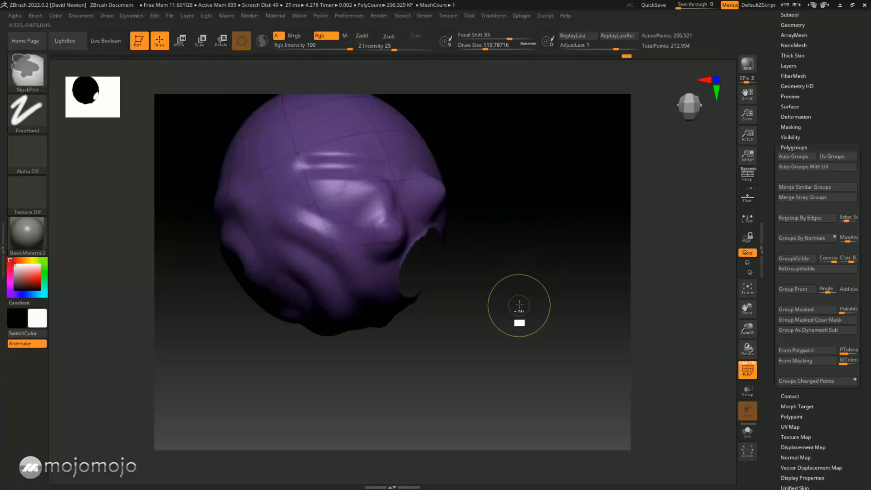
left_click(557, 208, "ctrl+shift")
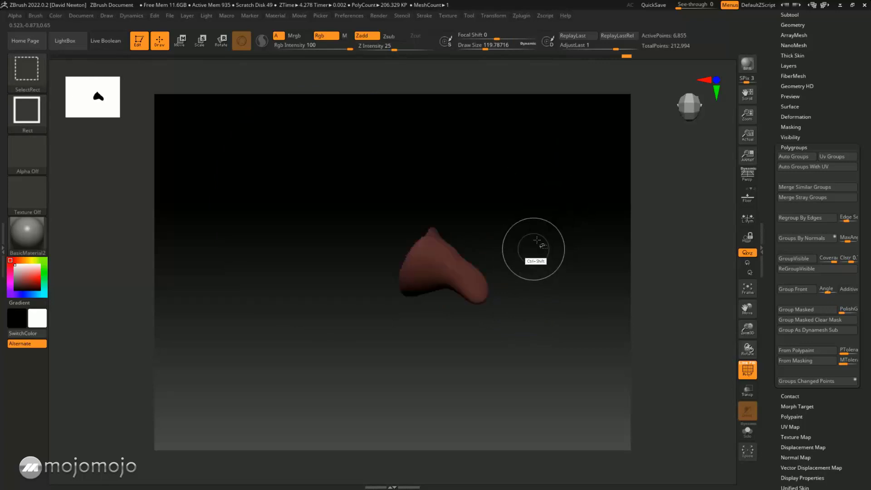
left_click(524, 172, "ctrl+shift")
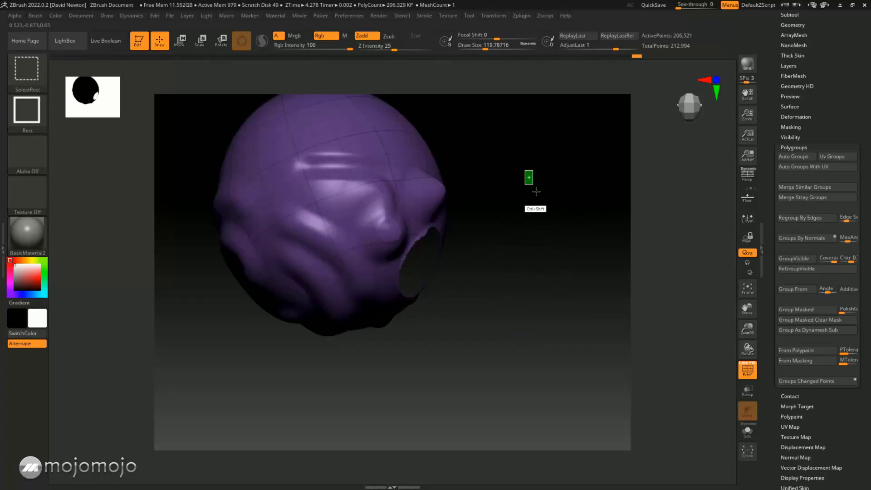
left_click(527, 177, "ctrl+shift")
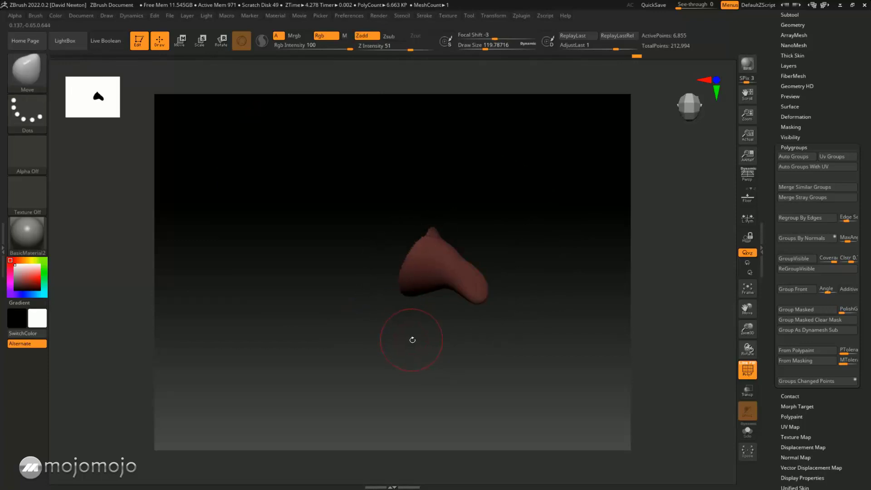
- Show the whole model, then isolate the horn and mask it
left_click(555, 181, "ctrl+shift")
left_click_drag(544, 261, 493, 297)
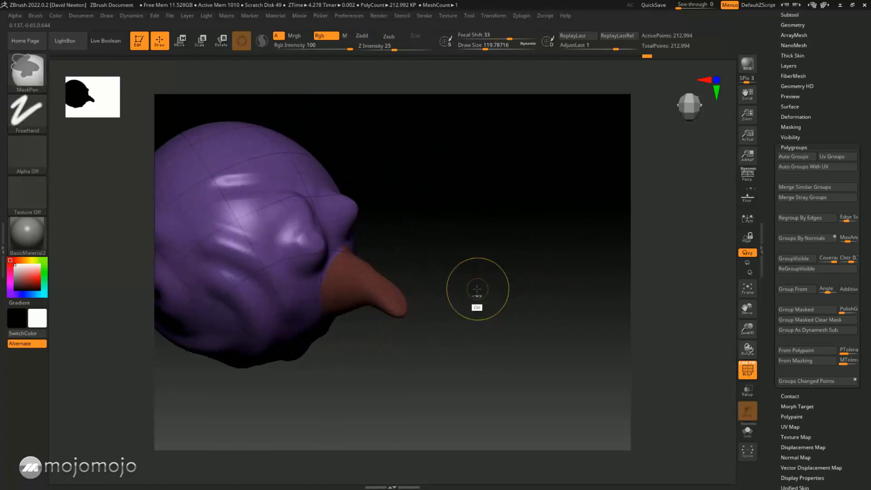
left_click(392, 297, "ctrl+shift")
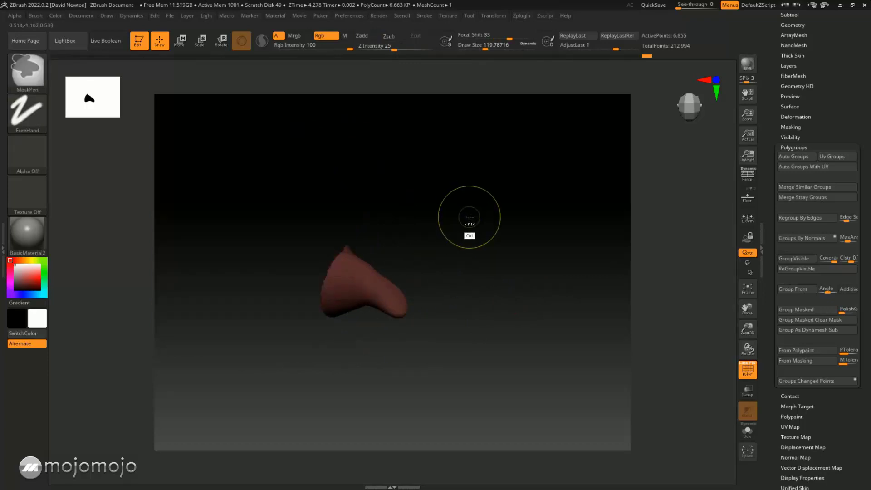
left_click_drag(480, 188, 304, 362, "ctrl")
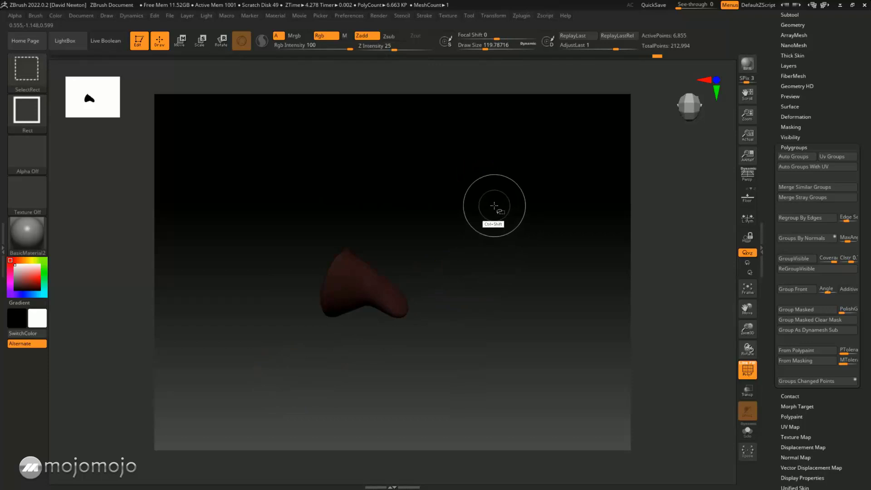
- Unhide the purple head and rotate to a front view with the horn down
left_click(494, 205, "ctrl+shift")
mouse_move(492, 243)
left_mouse_down()
mouse_move(448, 241)
mouse_move(422, 265)
mouse_move(424, 278)
left_mouse_up()
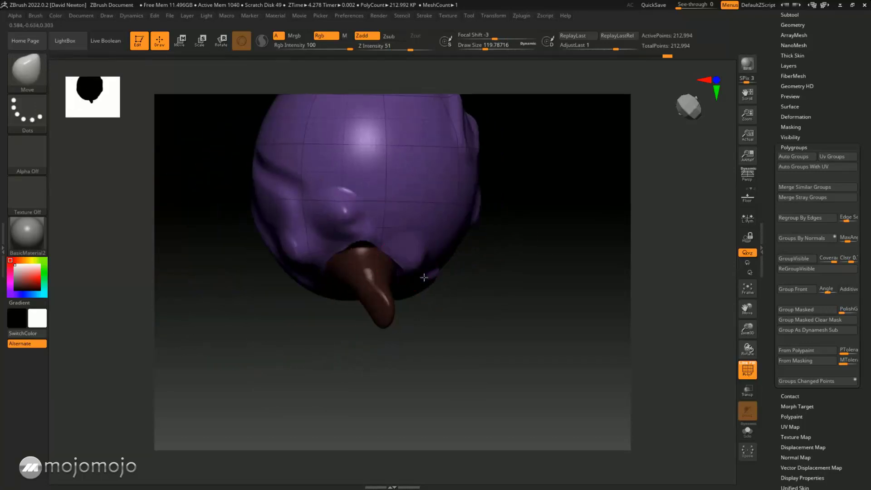
left_click_drag(460, 310, 474, 302)
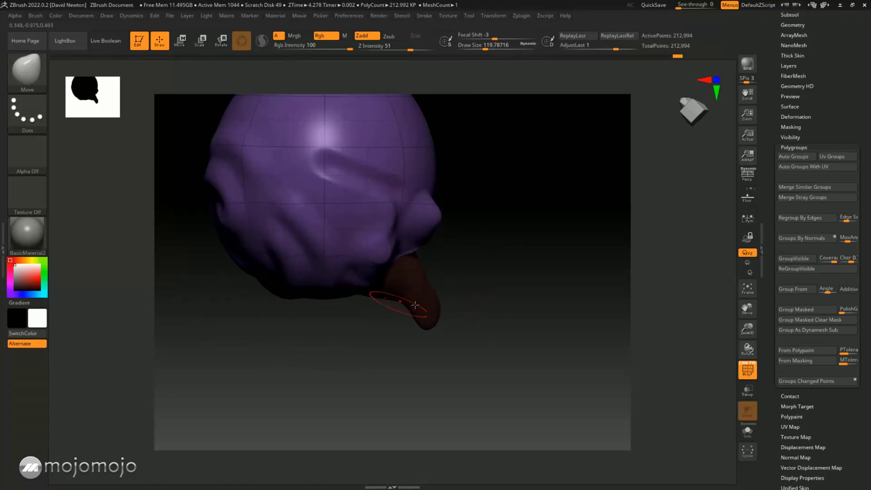
mouse_move(415, 305)
left_mouse_down()
mouse_move(500, 267)
mouse_move(550, 308)
mouse_move(547, 324)
mouse_move(521, 295)
mouse_move(535, 279)
mouse_move(412, 314)
mouse_move(463, 284)
mouse_move(467, 302)
mouse_move(414, 305)
left_mouse_up()
key("shift")
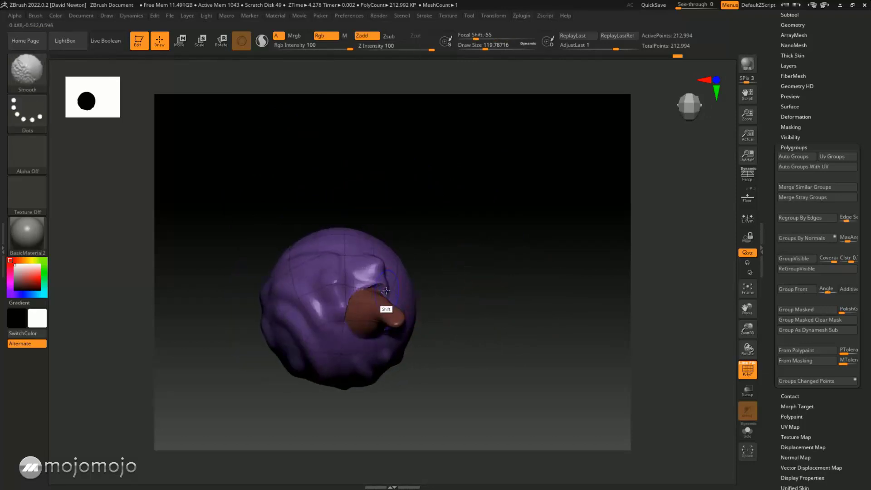
left_click_drag(467, 276, 388, 317)
mouse_move(519, 273)
left_mouse_down()
mouse_move(540, 273)
mouse_move(515, 299)
mouse_move(489, 291)
mouse_move(516, 264)
mouse_move(530, 287)
mouse_move(511, 282)
mouse_move(542, 297)
left_mouse_up()
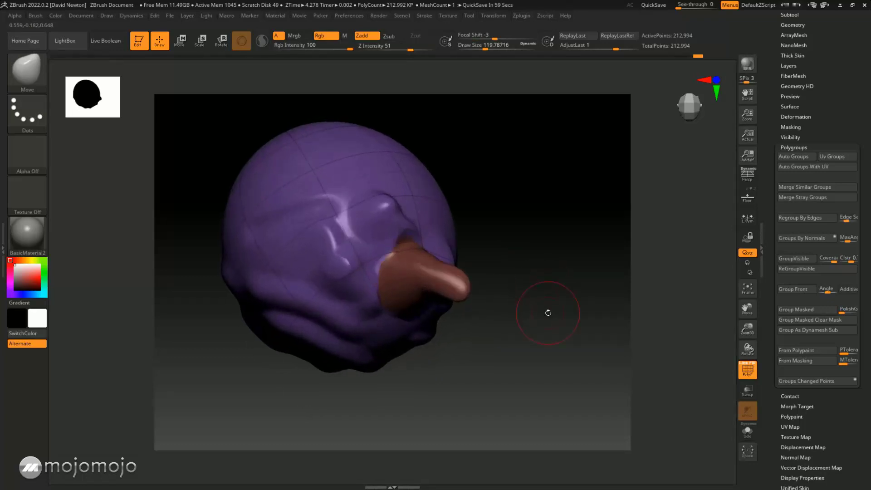